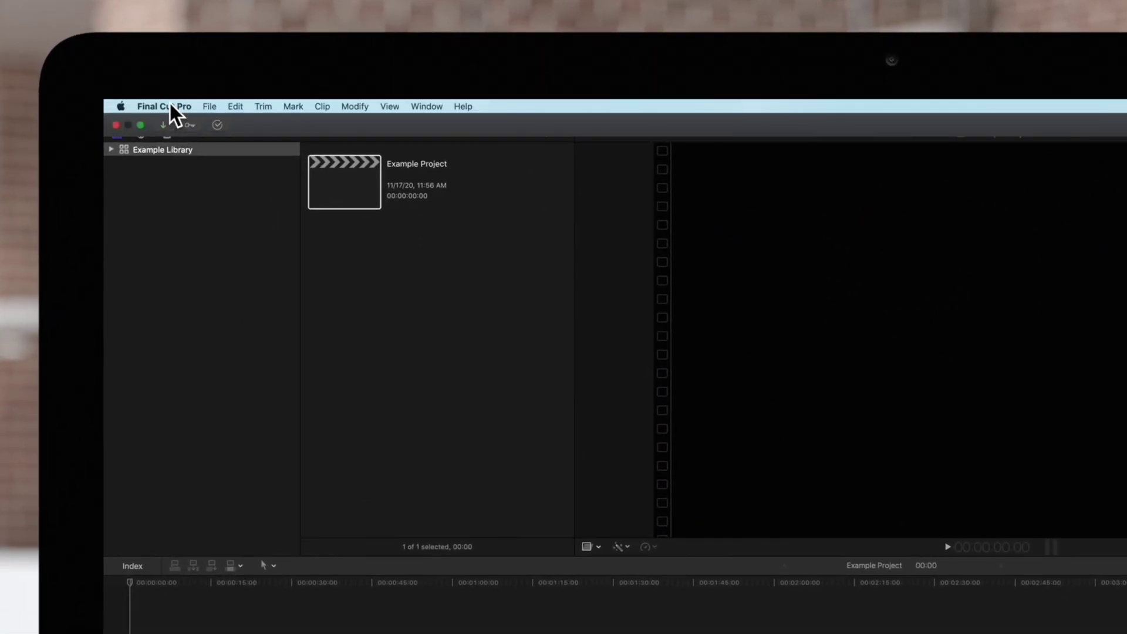
Step: Open the Media Import window from File > Import > Media
click(209, 107)
mouse_move(222, 183)
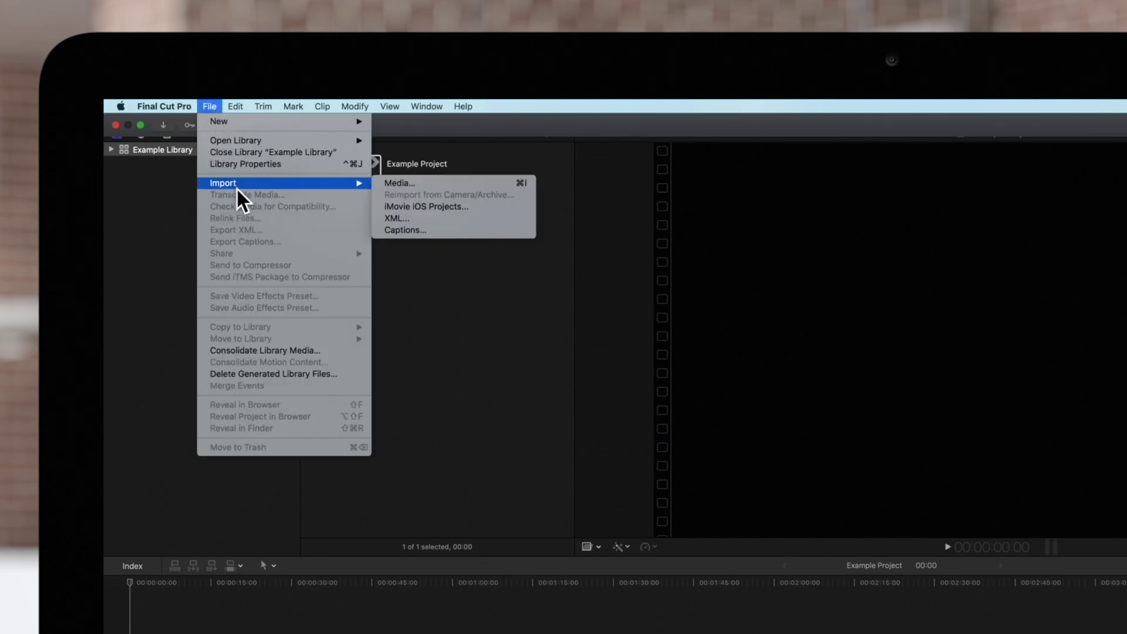
click(457, 184)
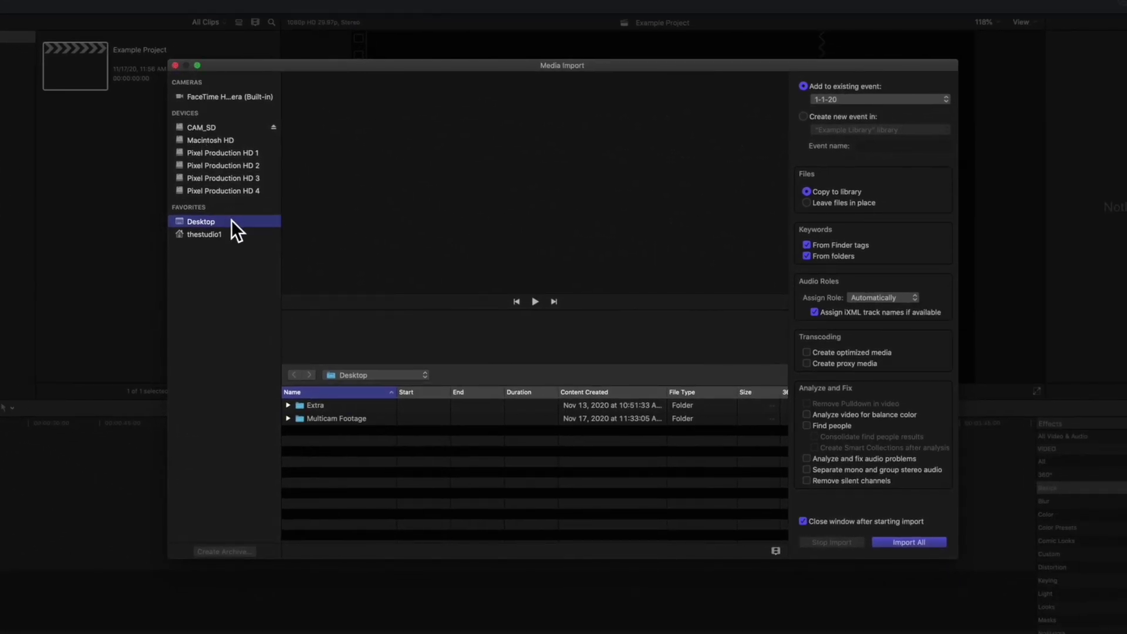
Step: Import the six foosball movies from Multicam Footage, including IMG_2721, IMG_2050 and IMG_4954
click(297, 420)
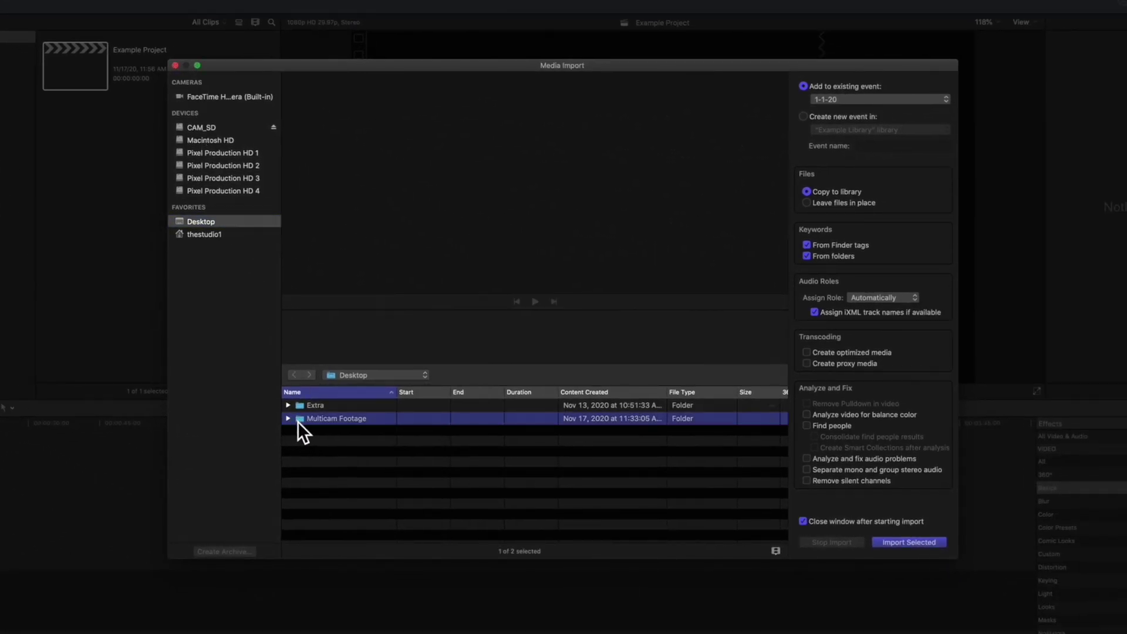
click(290, 420)
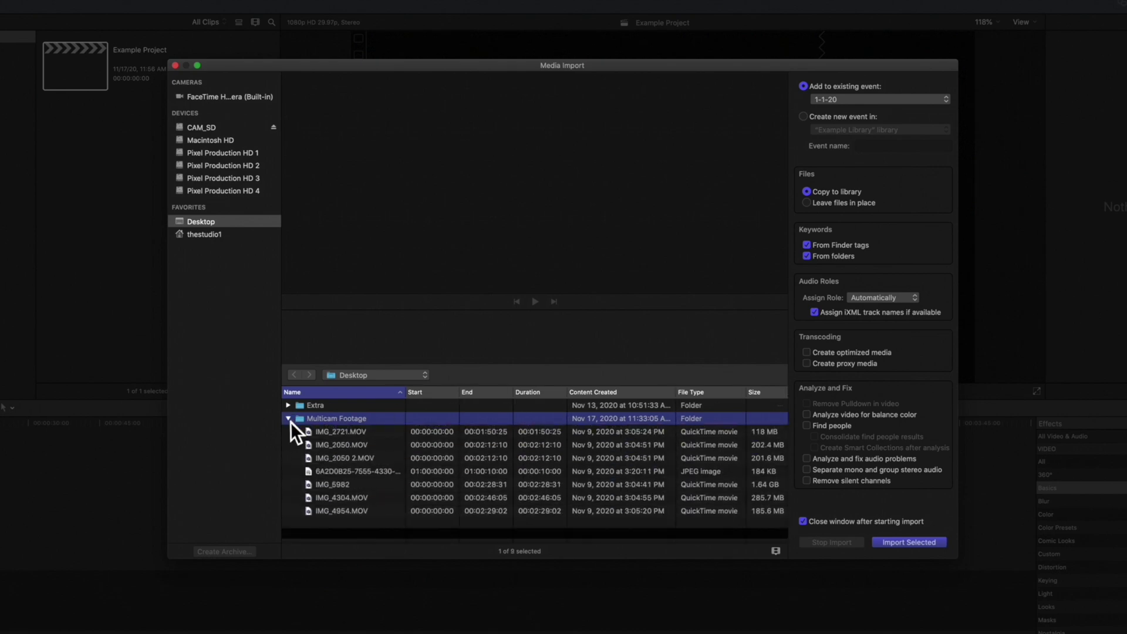
key(super)
super+click(349, 435)
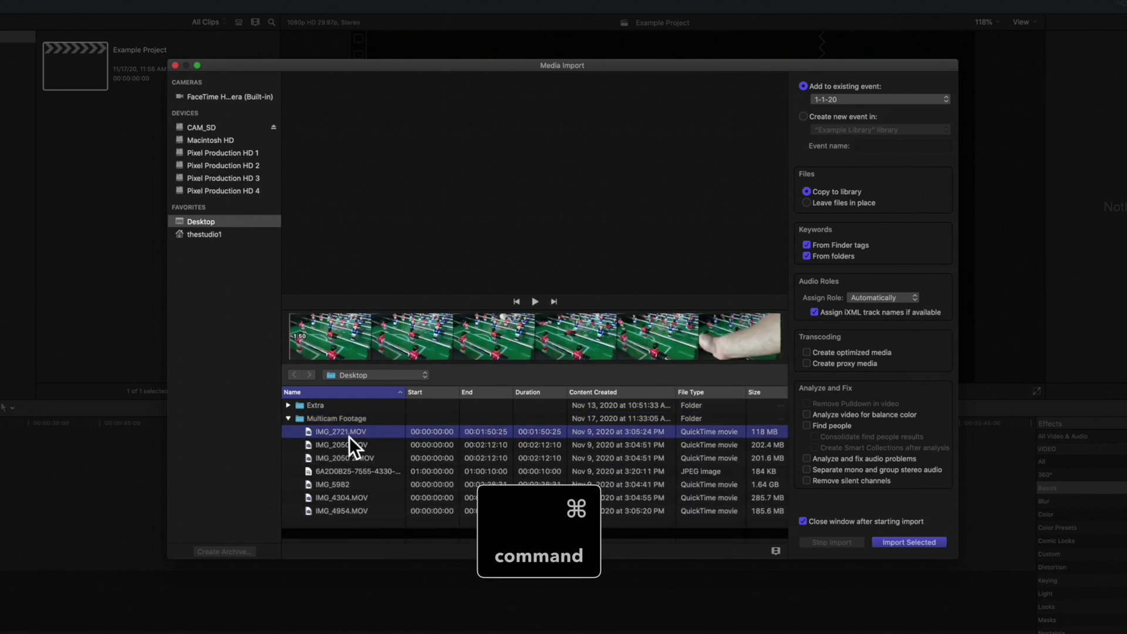
super+click(349, 459)
super+click(355, 446)
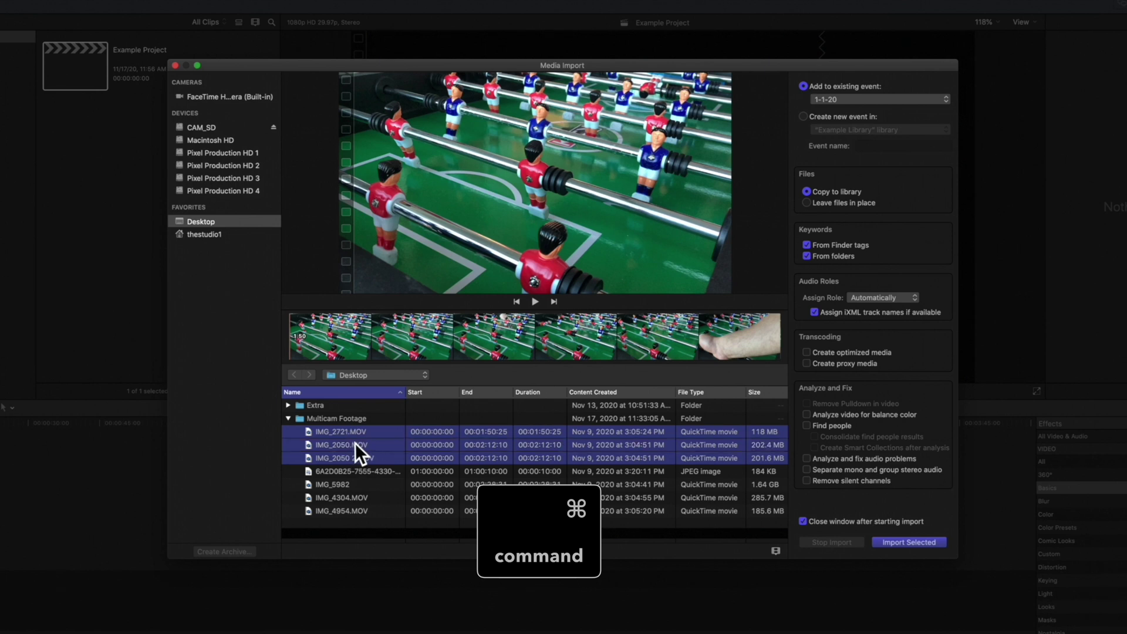
super+click(353, 484)
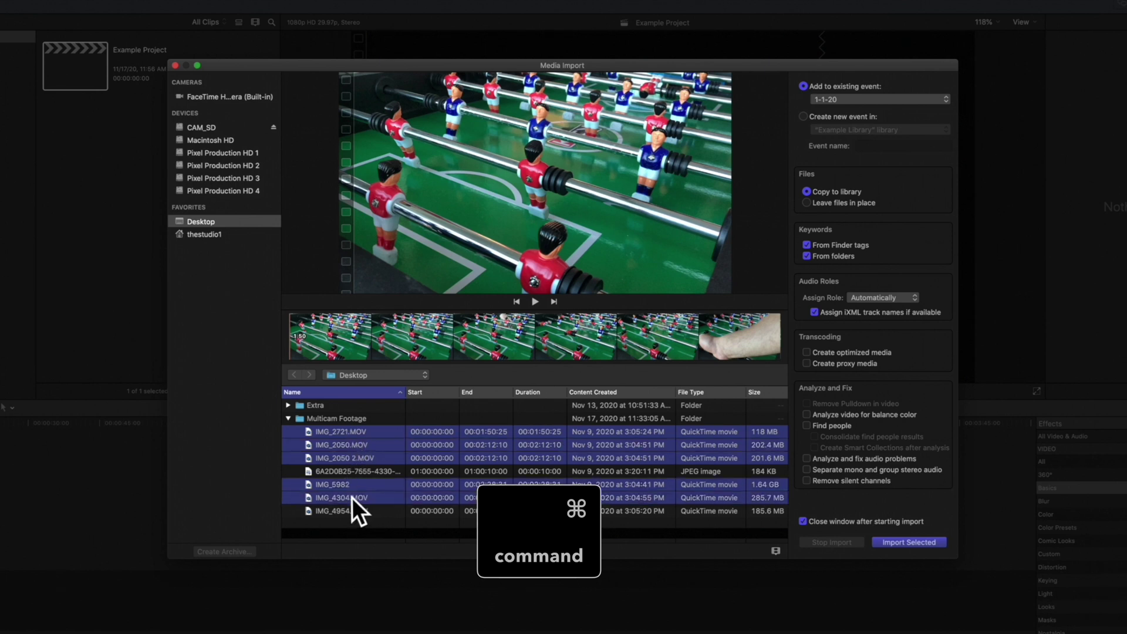
super+click(352, 511)
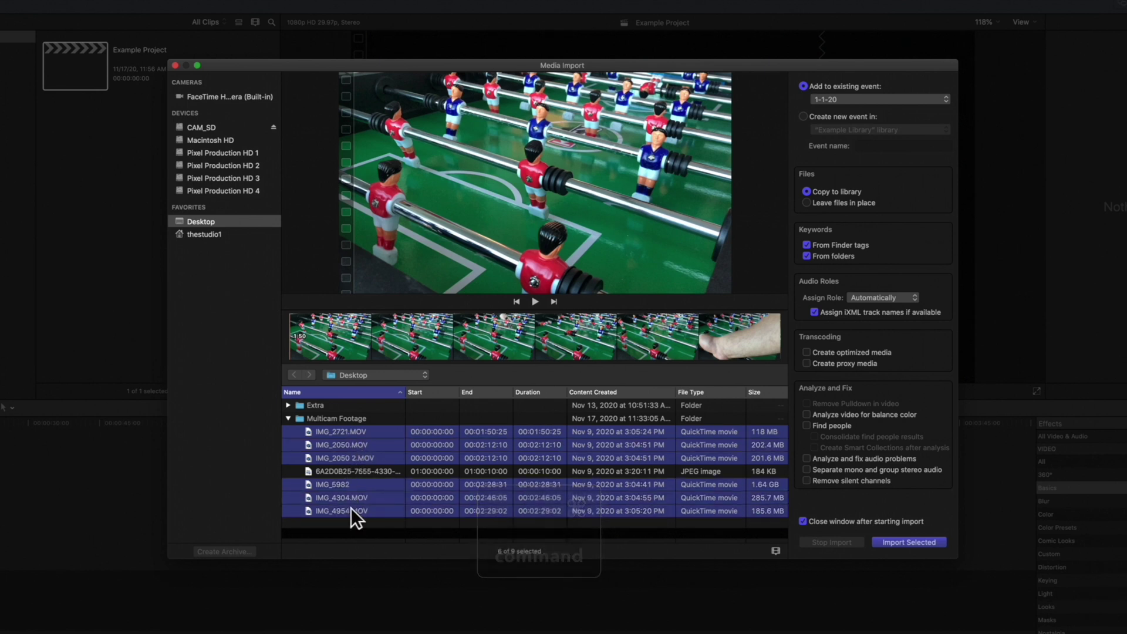
click(926, 542)
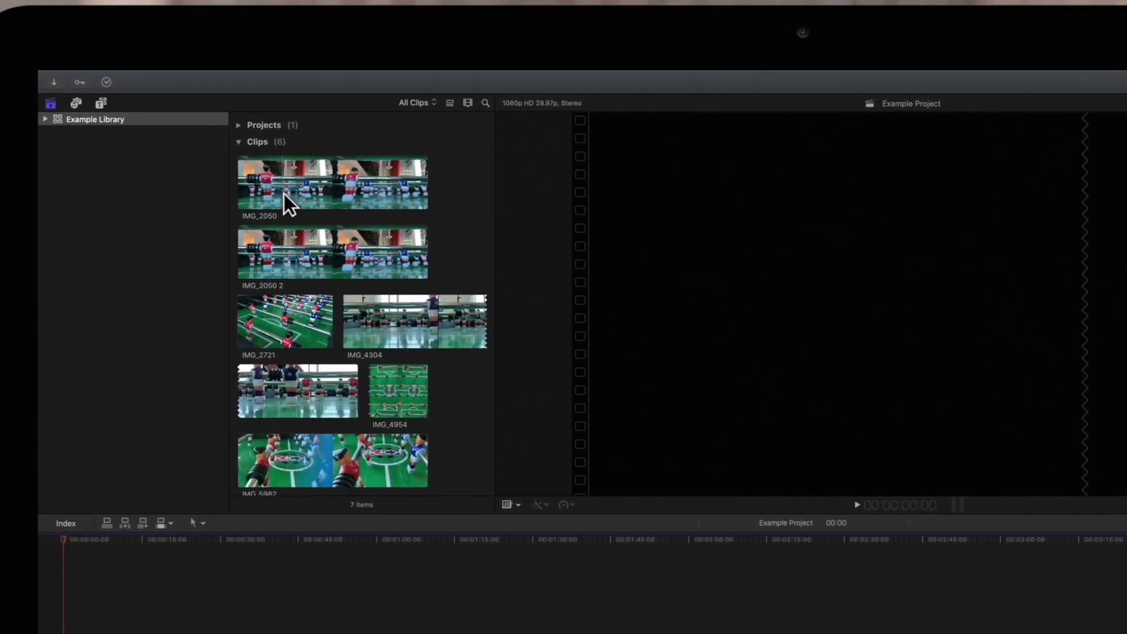
Step: Select clip IMG_2050 and show its metadata in the Inspector's Info tab
click(355, 225)
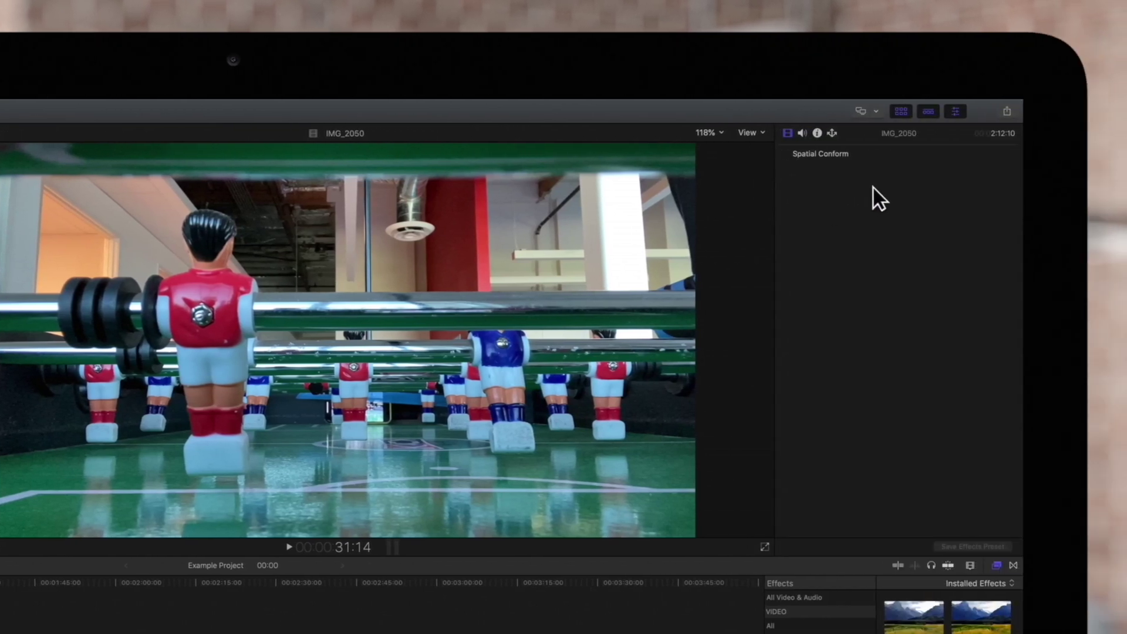
click(956, 111)
click(957, 112)
click(817, 134)
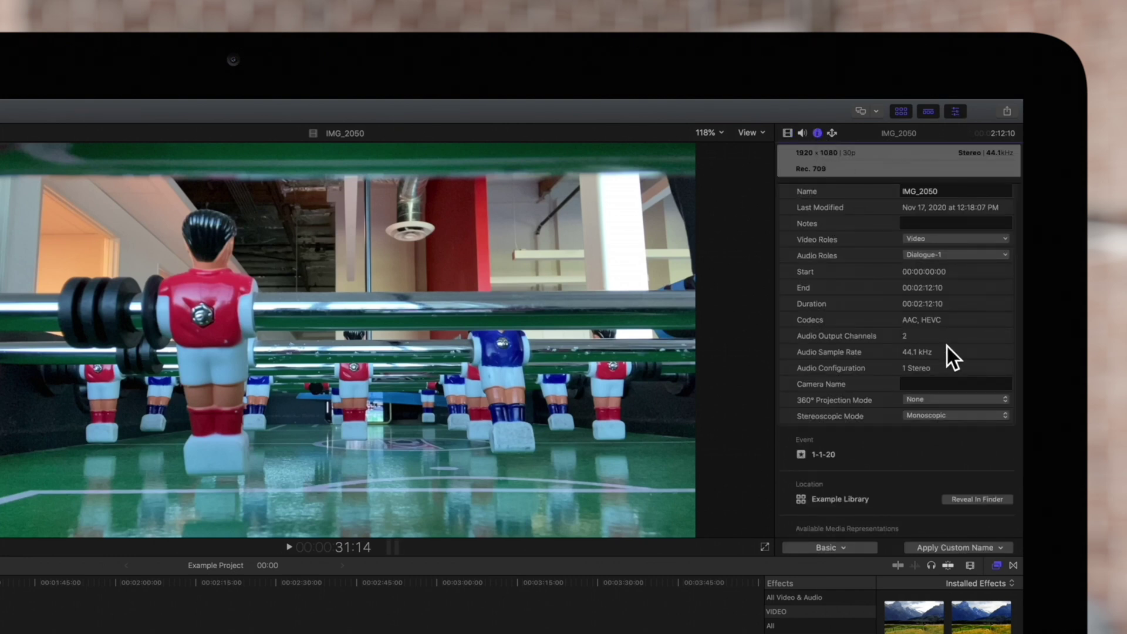
Step: Set IMG_2050's Camera Name to 'Straight On', then select clip IMG_4954
click(942, 374)
text(Straight On)
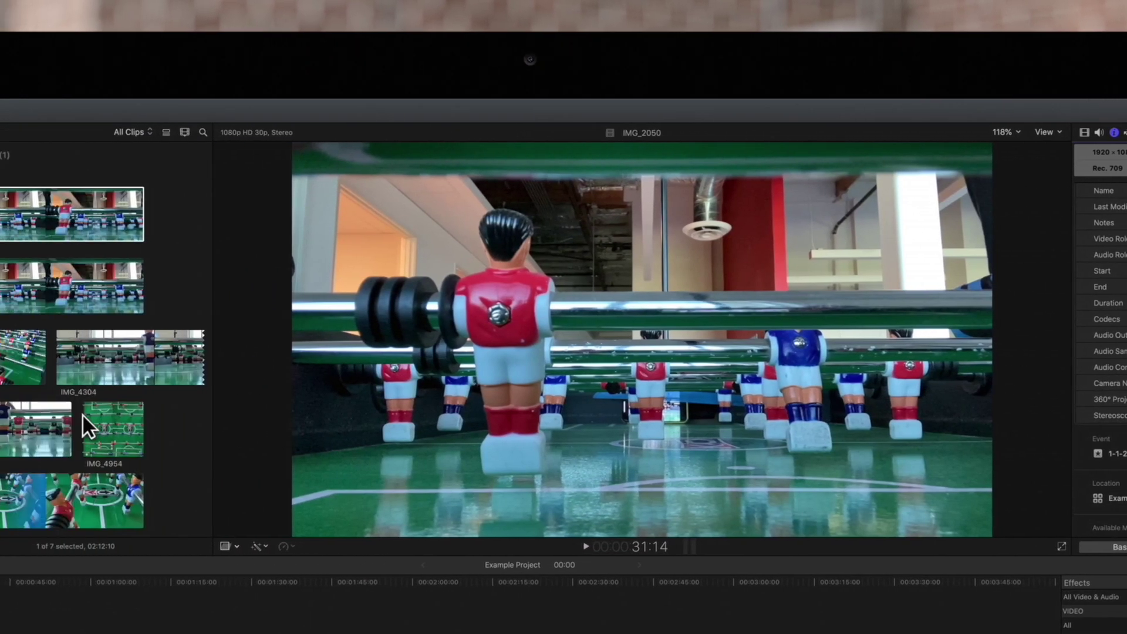
click(475, 426)
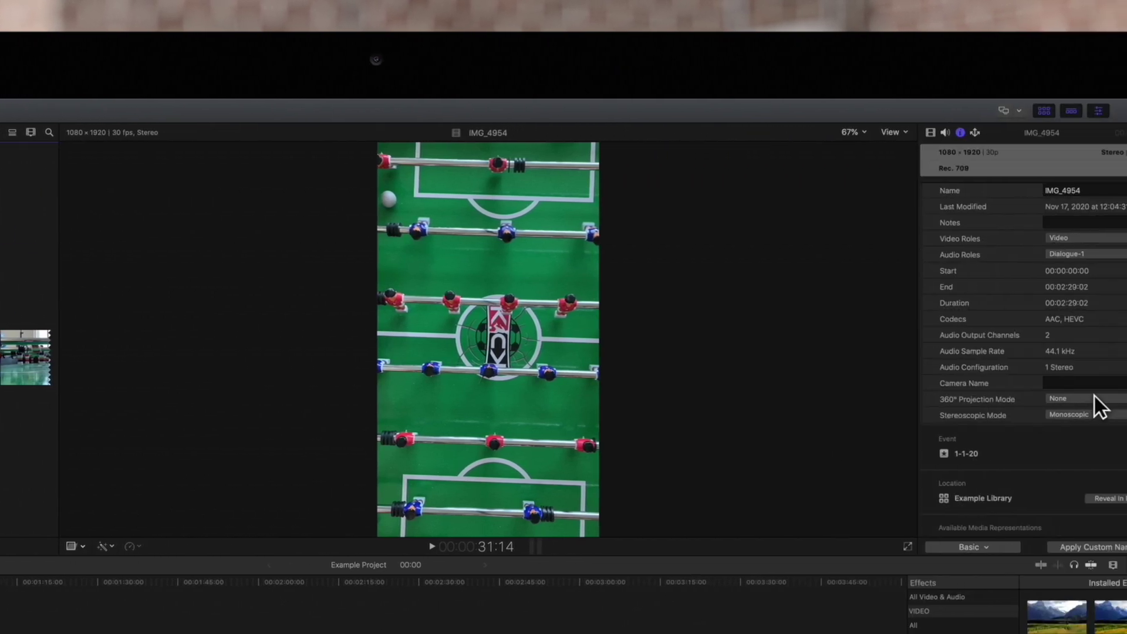
Step: Enter 'Overhead View' in IMG_4954's Camera Name field
click(957, 385)
text(Overhead View)
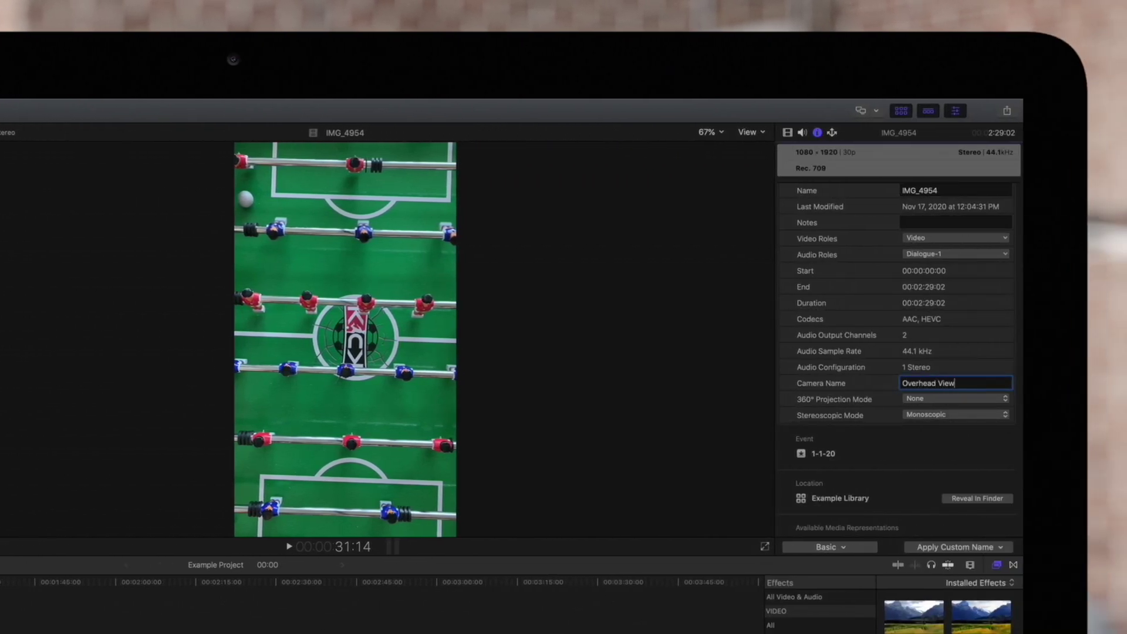